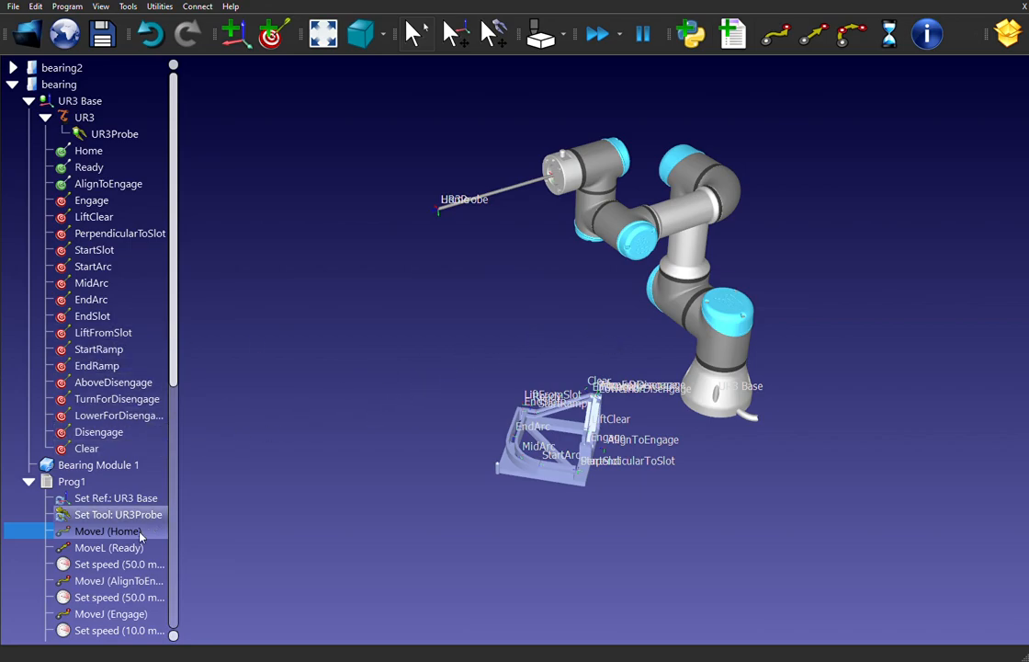
- Run the linear move to the Ready target in Prog1 and bring the probe tip and bearing module into close view
click(109, 548)
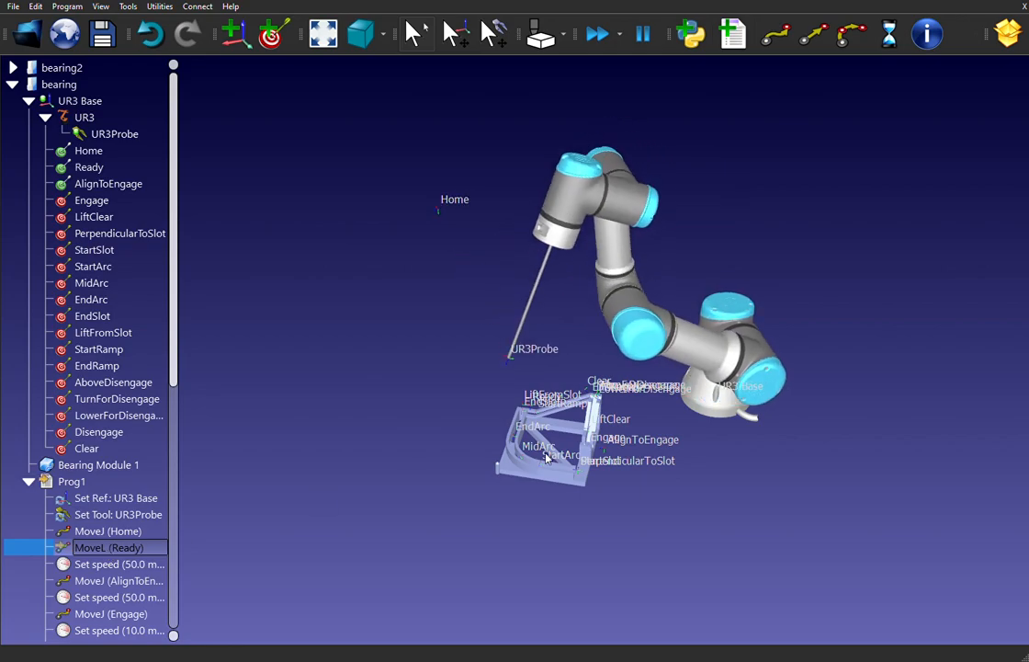
scroll(527, 420, up, 5)
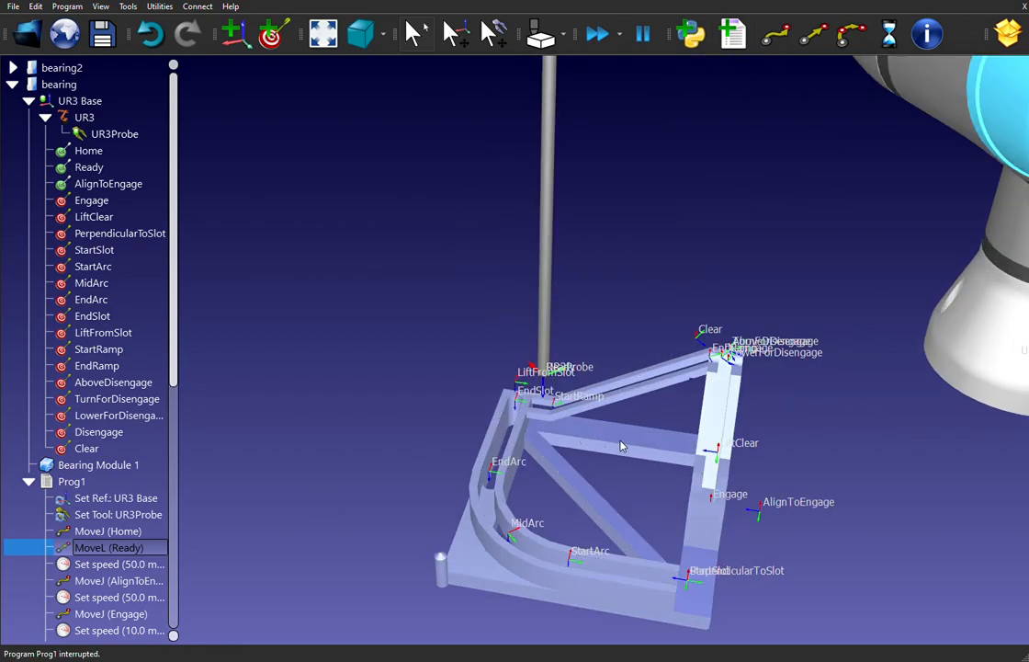
mouse_move(631, 402)
mouse_down()
mouse_move(584, 292)
mouse_move(579, 310)
mouse_move(647, 293)
mouse_move(606, 267)
mouse_move(565, 292)
mouse_up()
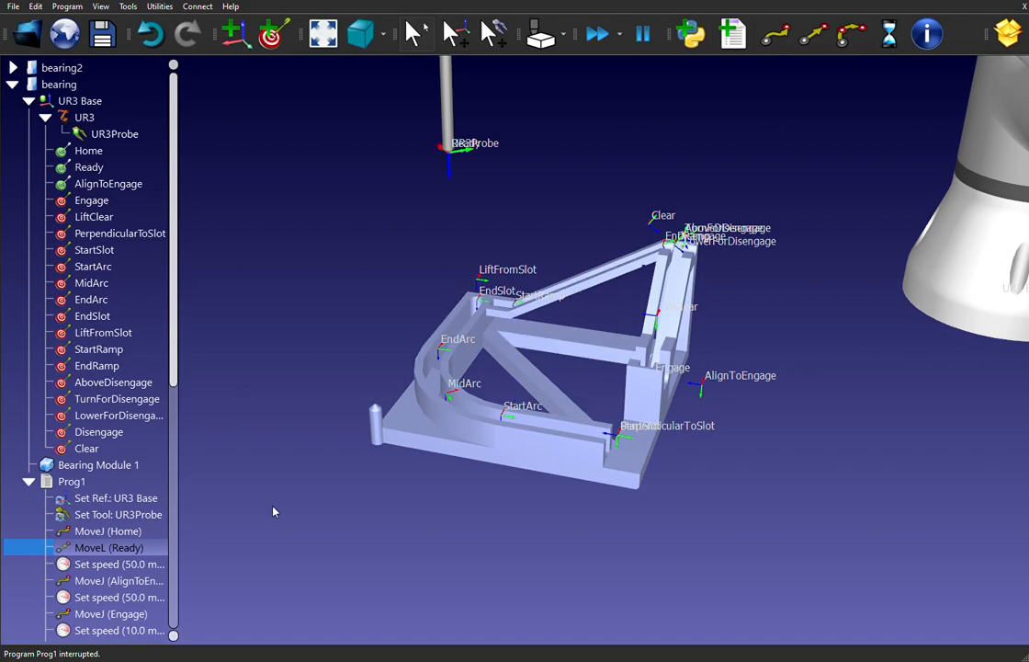
- Run Prog1's AlignToEngage, Engage and LiftClear moves one by one to simulate the probe engaging the bearing module
double_click(119, 581)
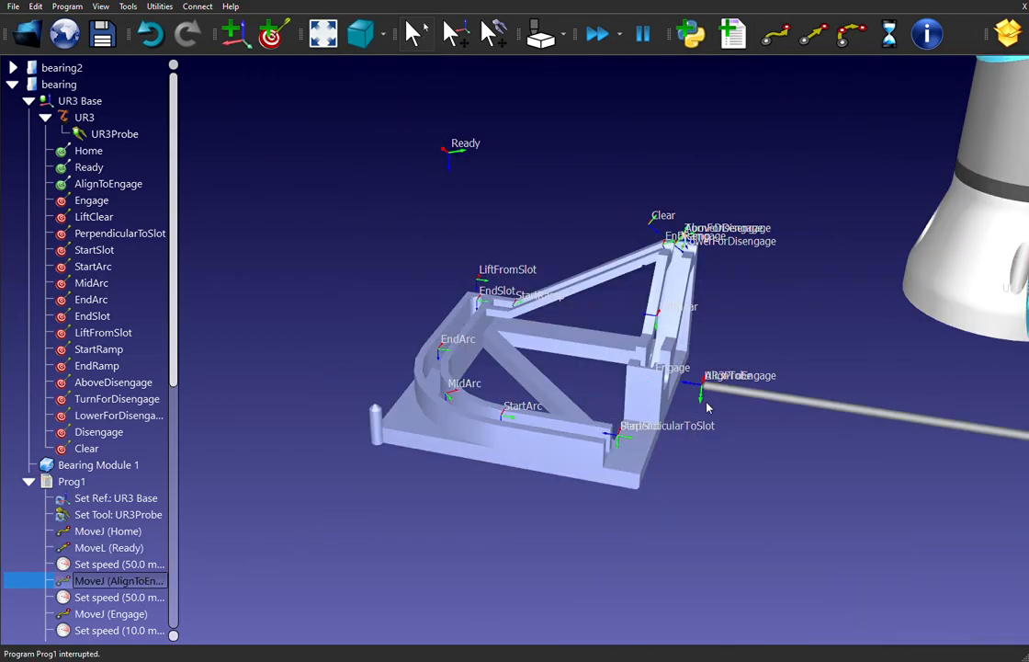
double_click(110, 614)
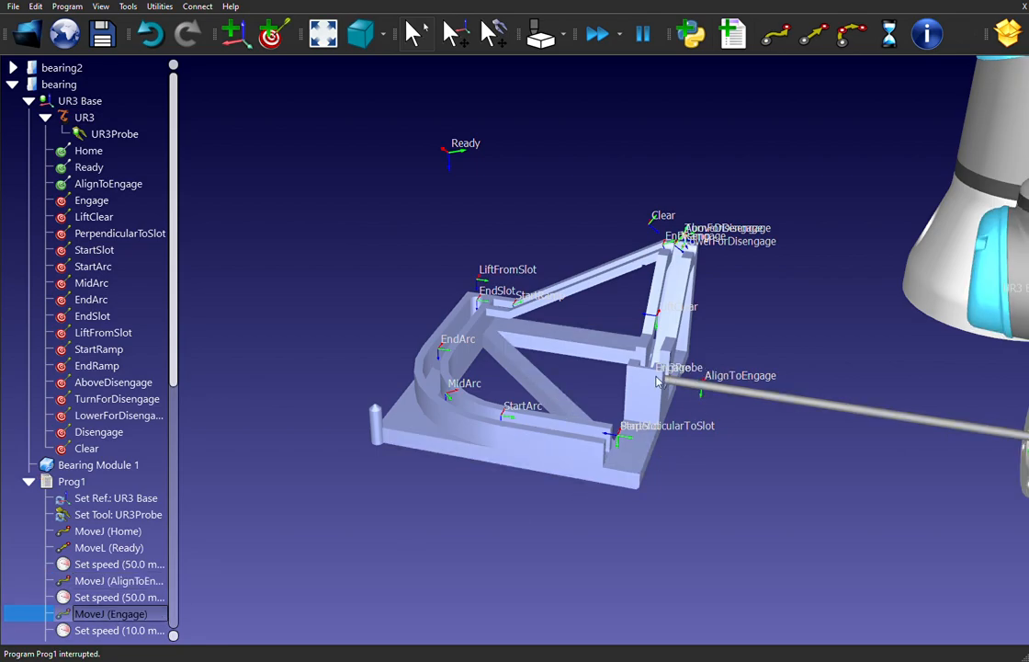
scroll(62, 567, down, 2)
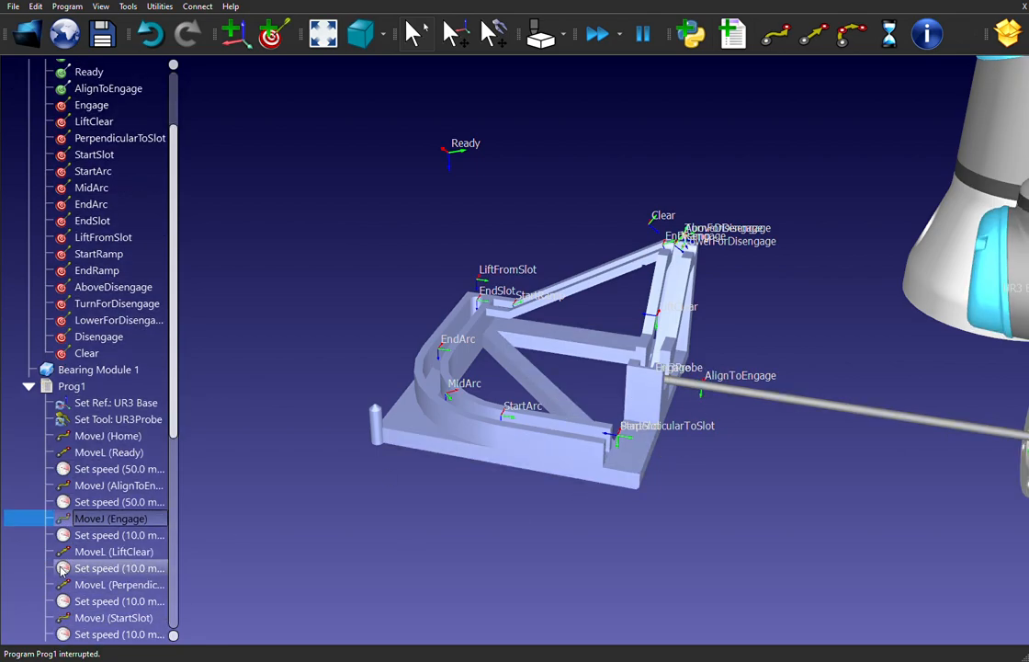
double_click(115, 551)
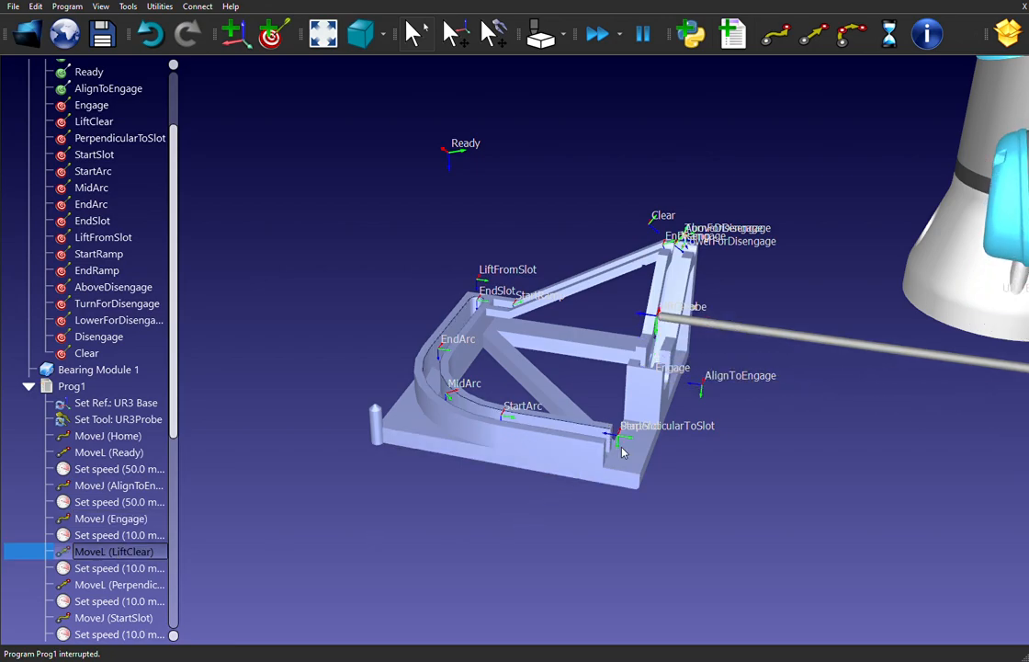
- Run Prog1's PerpendicularToSlot, StartSlot and StartArc moves one by one to take the probe into the slot
double_click(104, 586)
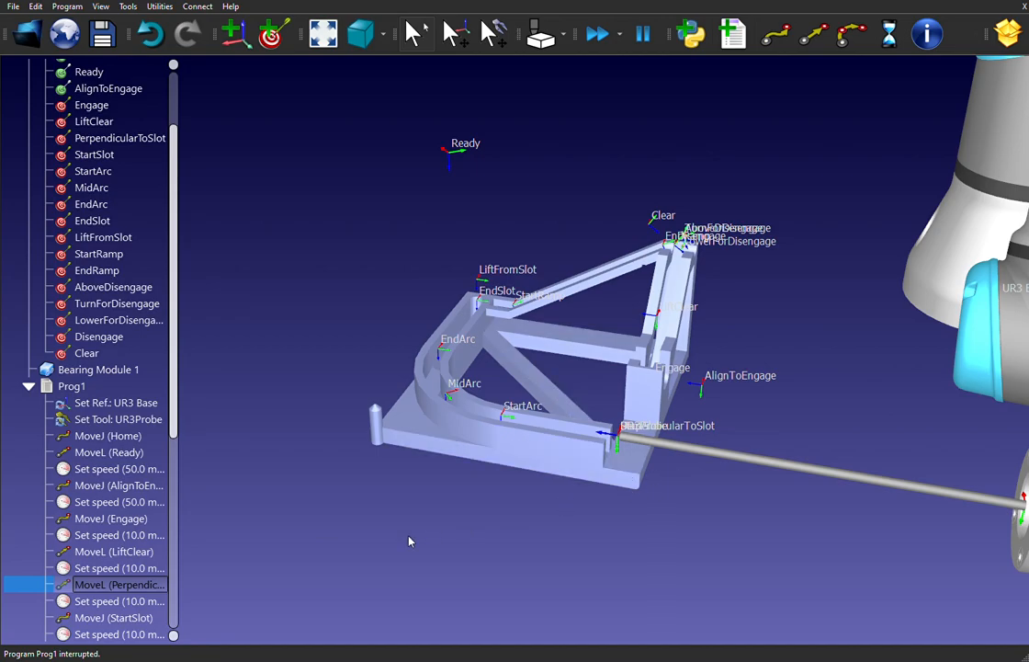
double_click(108, 618)
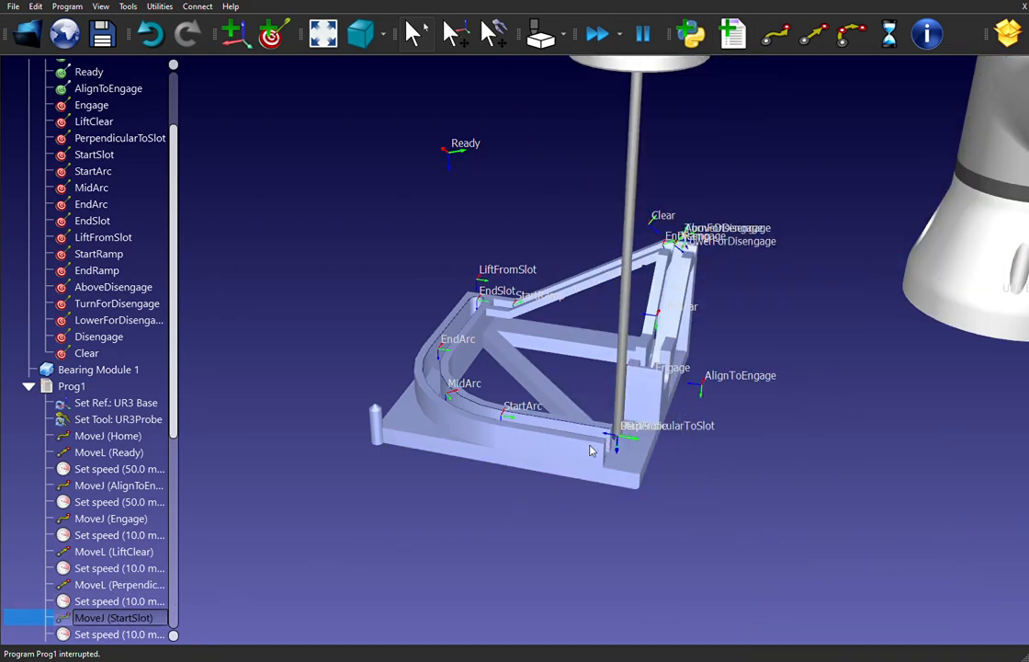
drag(172, 425, 172, 545)
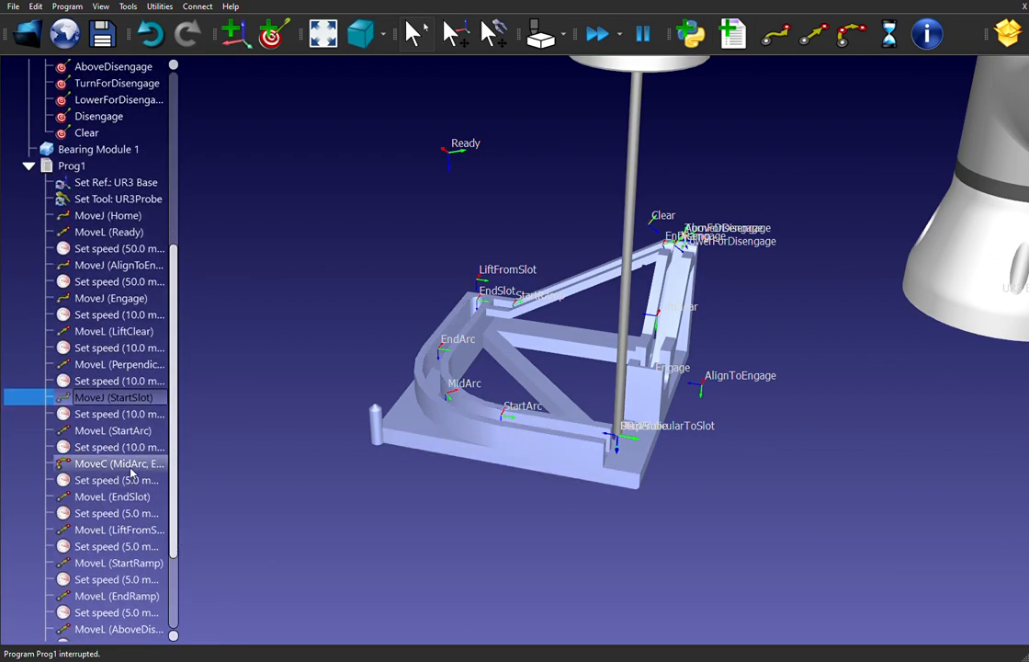
click(113, 432)
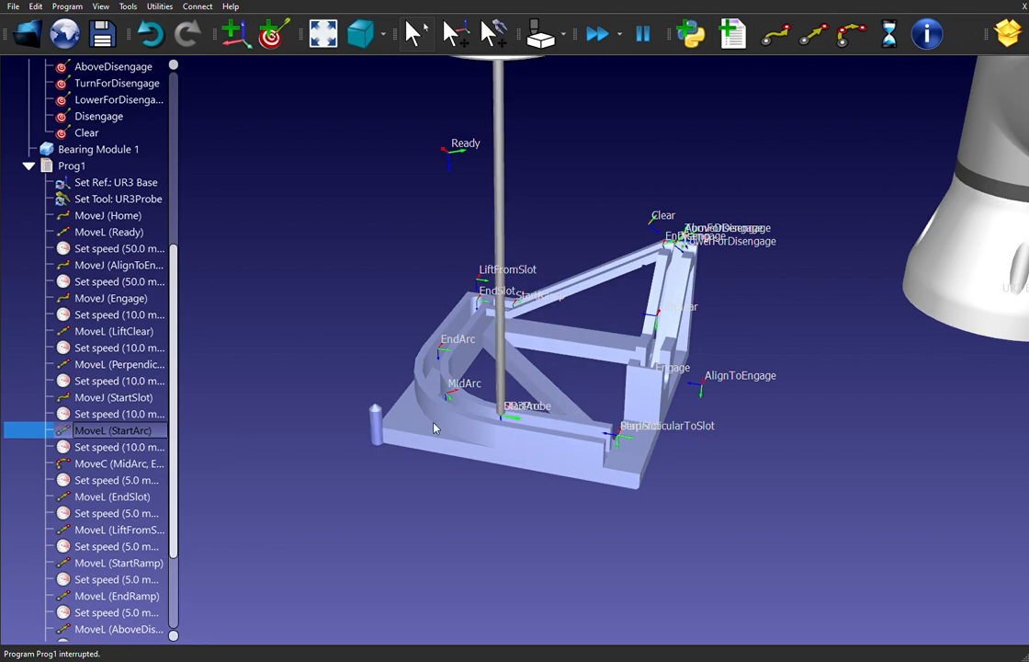
- Run the circular move through MidArc to EndArc and examine the probe tip's position in the curved slot up close
middle_drag(464, 395, 466, 444)
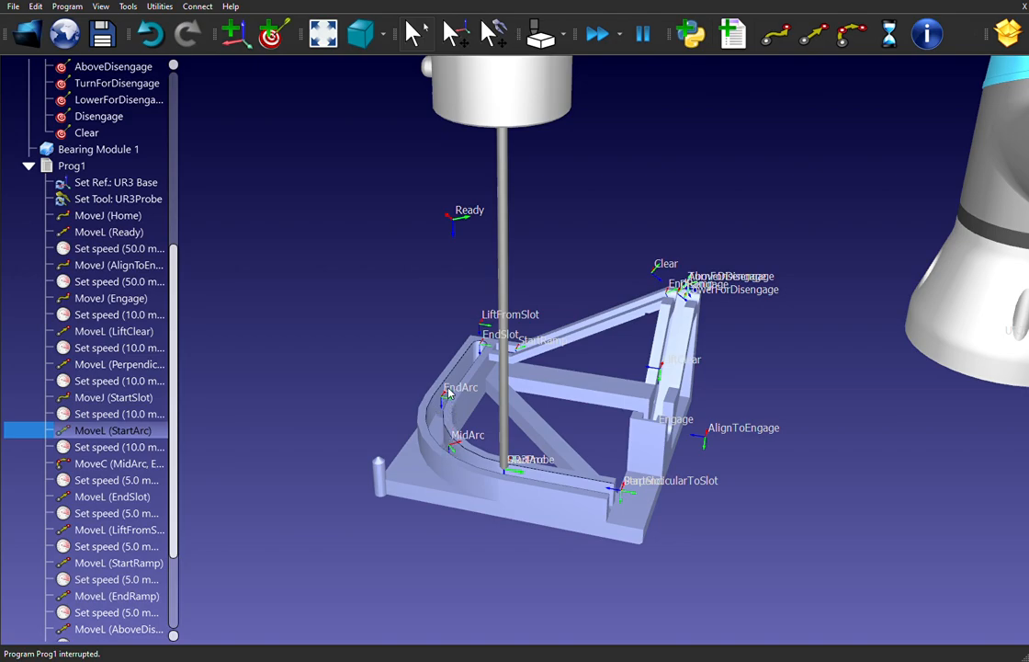
double_click(93, 463)
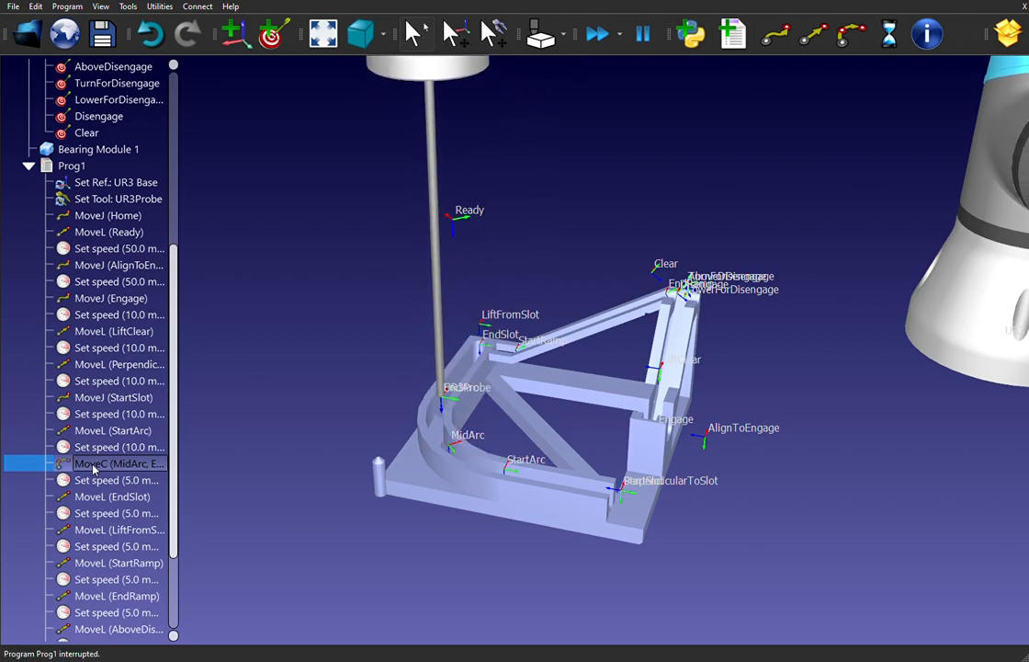
scroll(439, 410, up, 4)
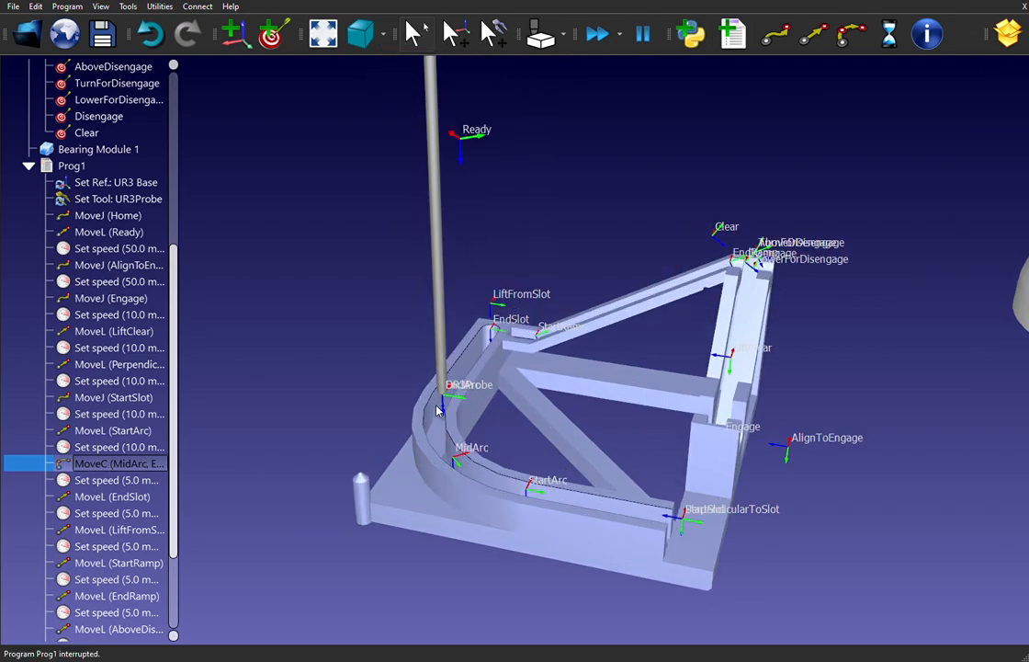
scroll(438, 408, up, 5)
middle_drag(441, 420, 472, 393)
mouse_move(477, 393)
mouse_down()
mouse_move(489, 333)
mouse_move(487, 394)
mouse_up()
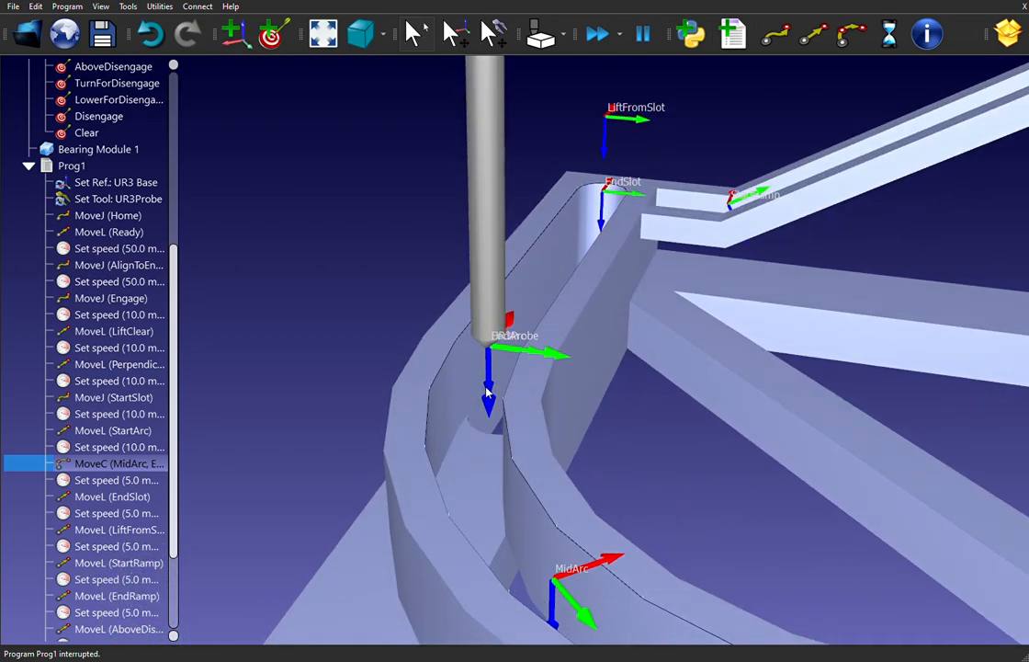
- Run the EndSlot, LiftFromSlot and StartRamp moves one by one to take the probe from the slot to the ramp
double_click(85, 500)
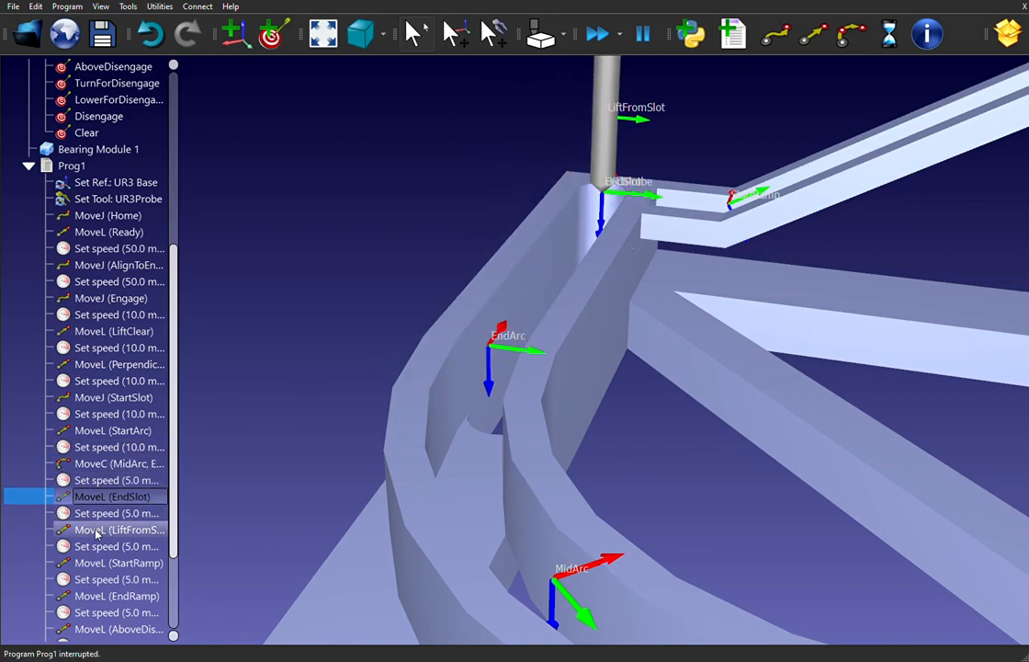
double_click(96, 530)
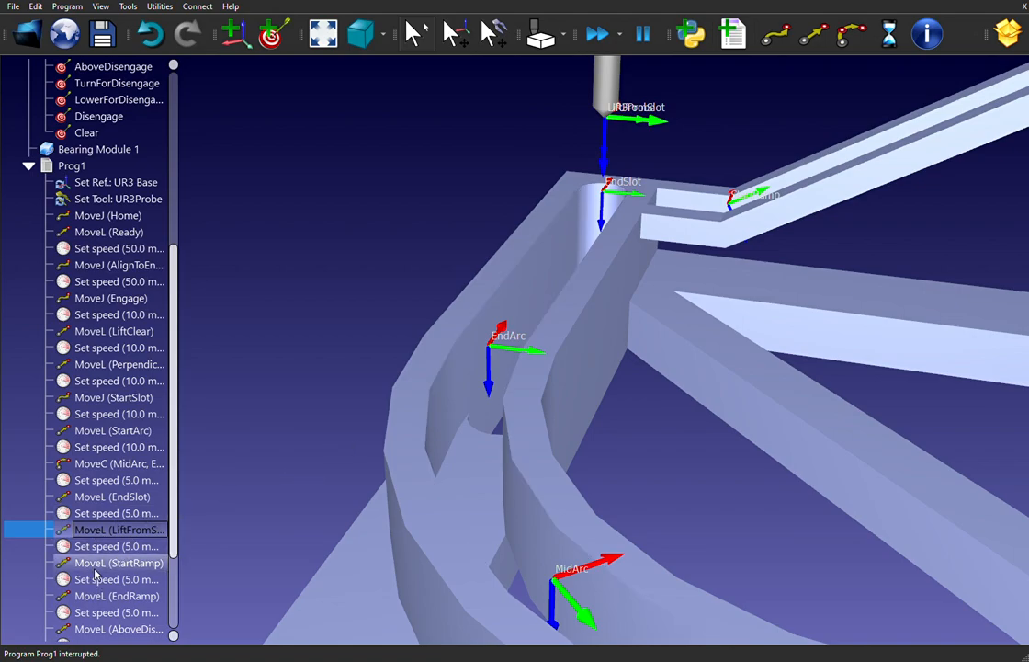
double_click(95, 566)
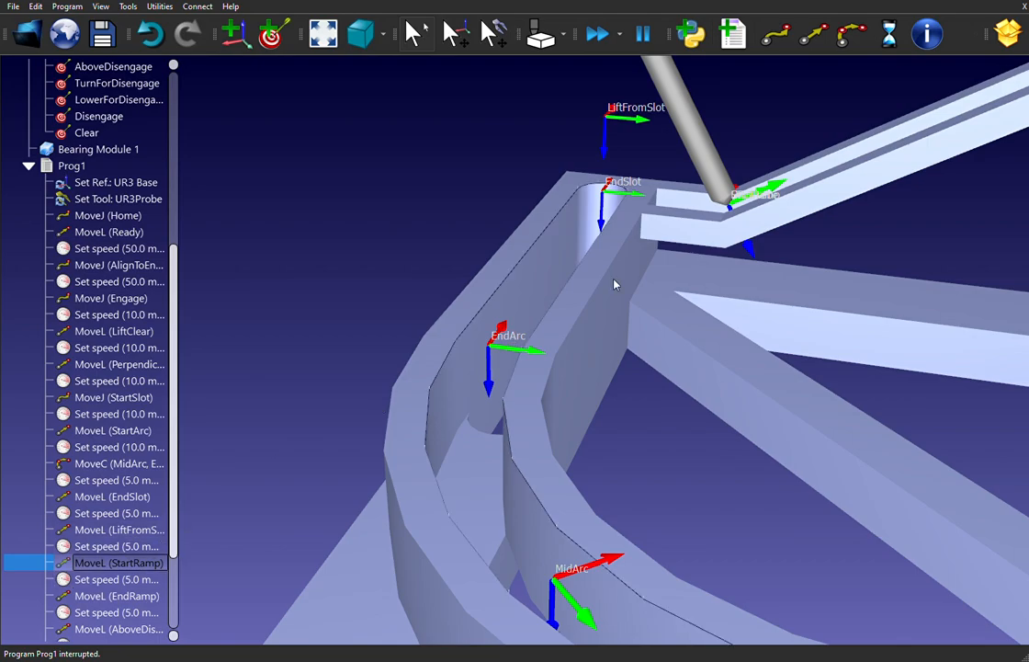
scroll(531, 399, up, 3)
middle_drag(531, 399, 356, 446)
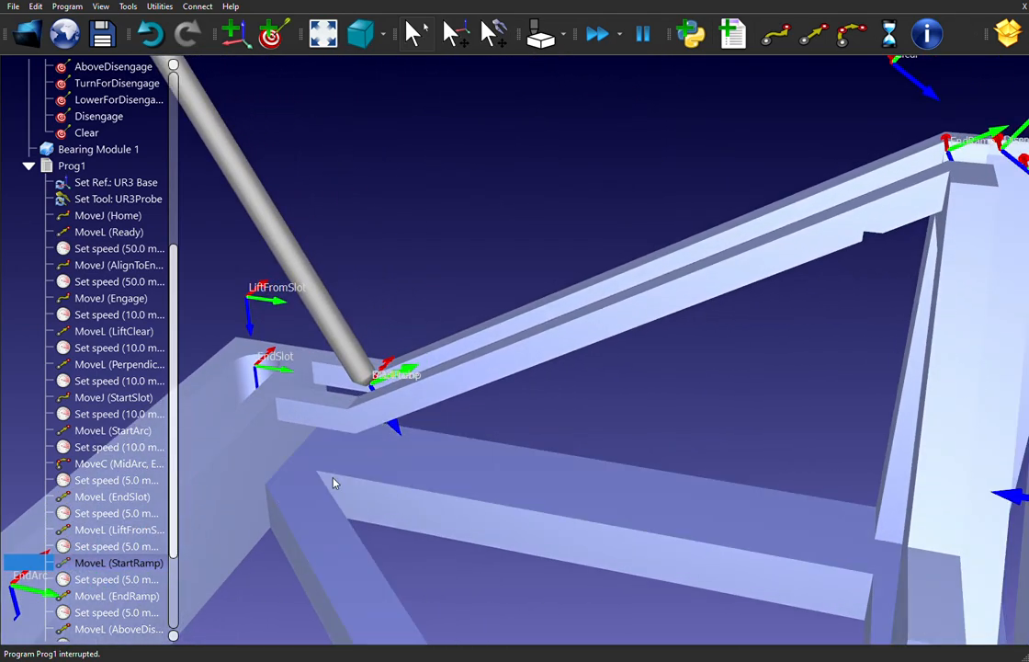
- Run the EndRamp and AboveDisengage moves to take the probe up the ramp and above the disengage point
double_click(103, 597)
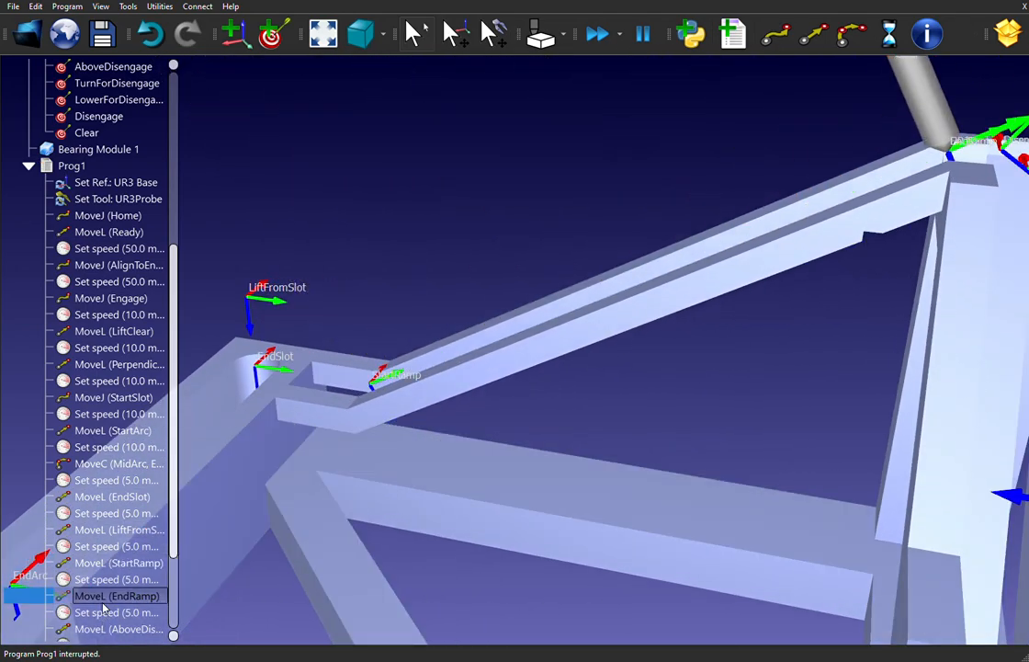
drag(775, 273, 290, 457)
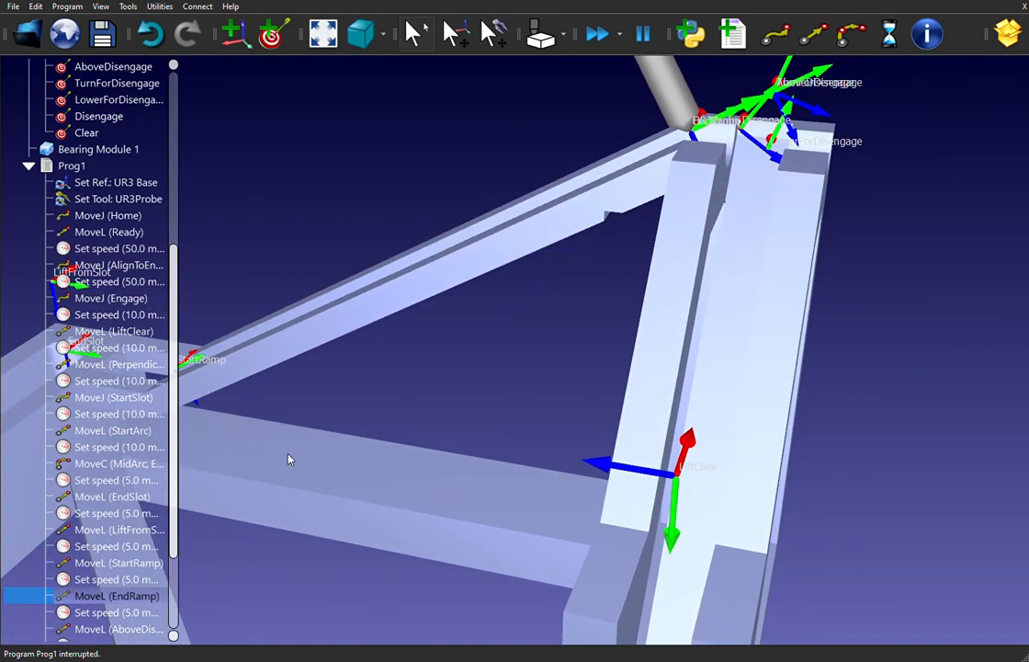
scroll(171, 572, down, 1)
scroll(172, 572, down, 1)
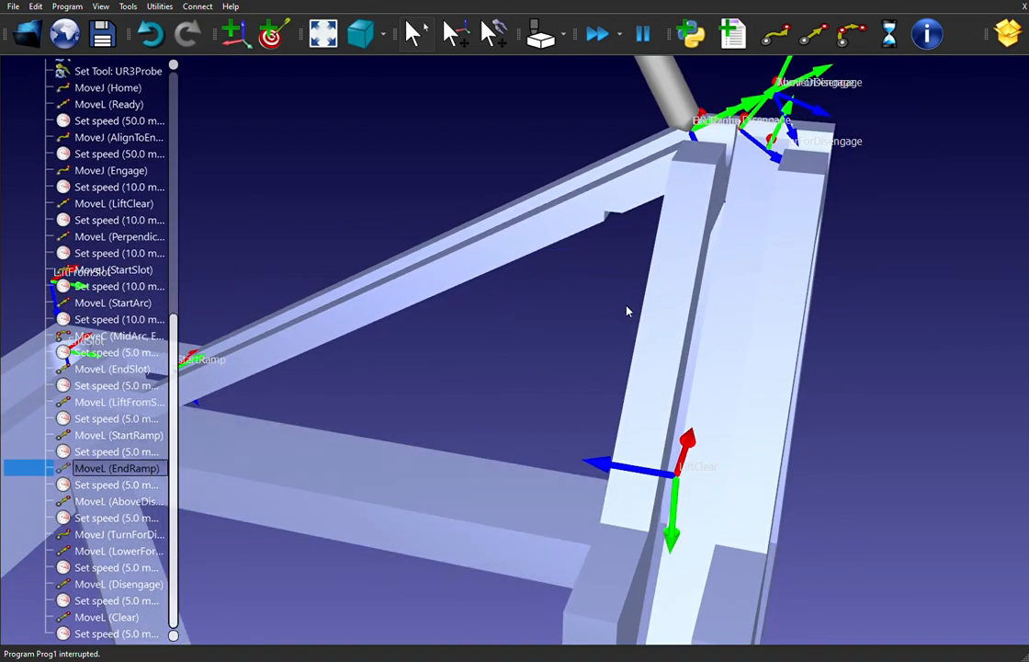
click(125, 504)
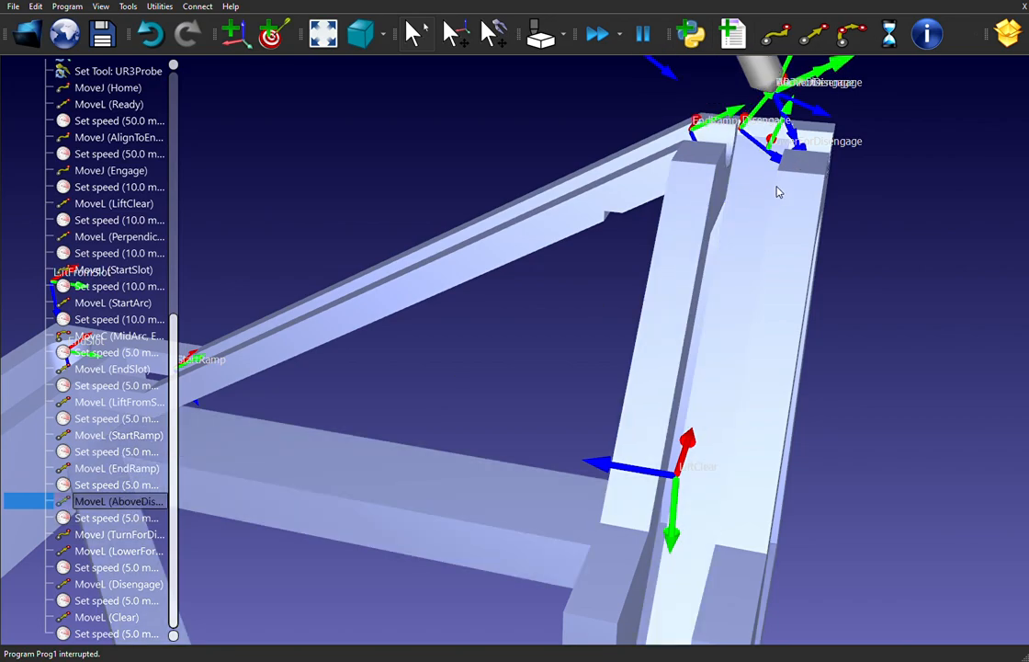
- Run the TurnForDisengage, LowerForDisengage, Disengage and Clear moves one by one to take the probe clear of the bearing module
click(117, 540)
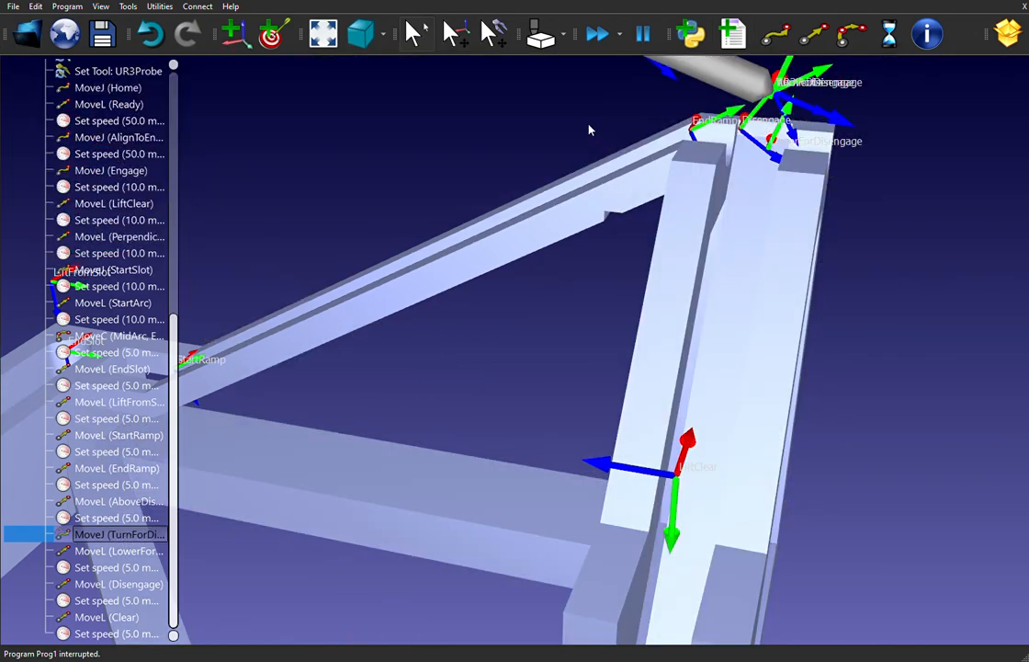
click(110, 551)
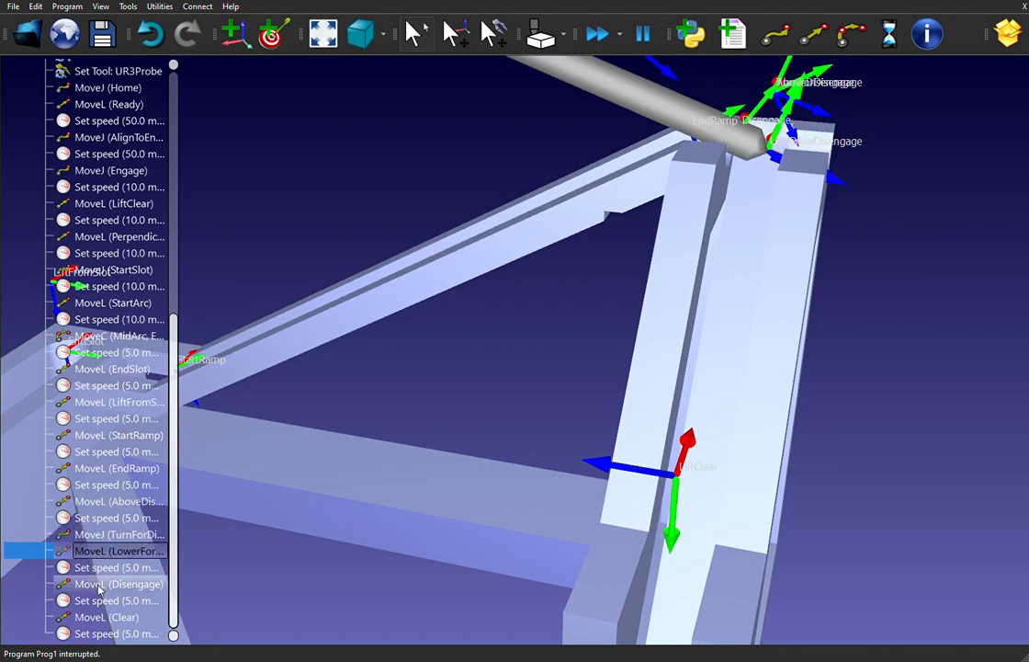
click(100, 584)
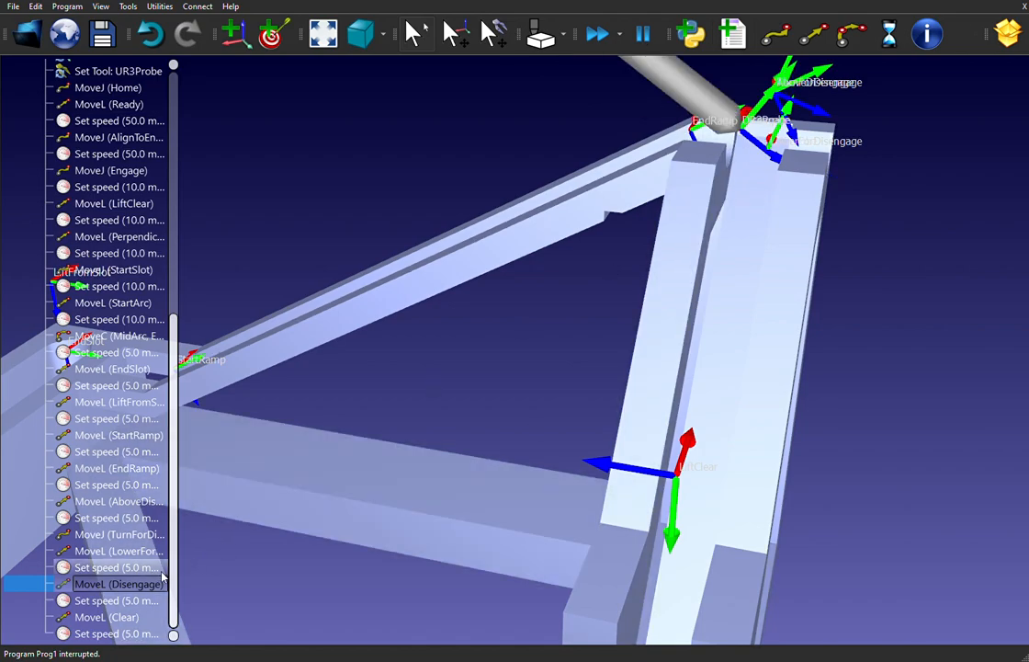
click(122, 619)
middle_drag(573, 294, 528, 479)
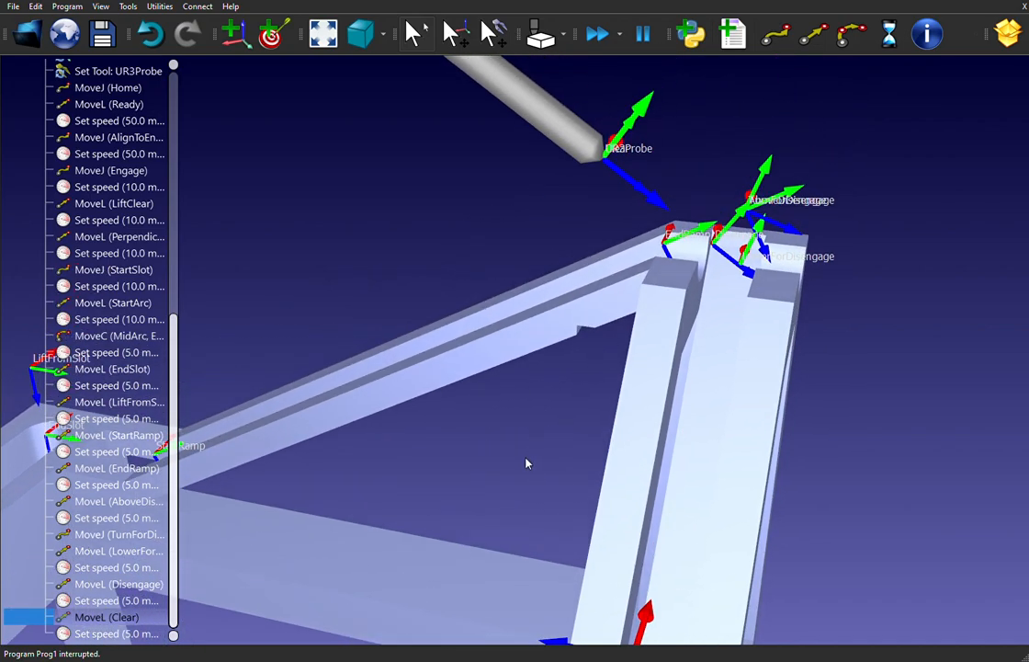
scroll(528, 461, down, 5)
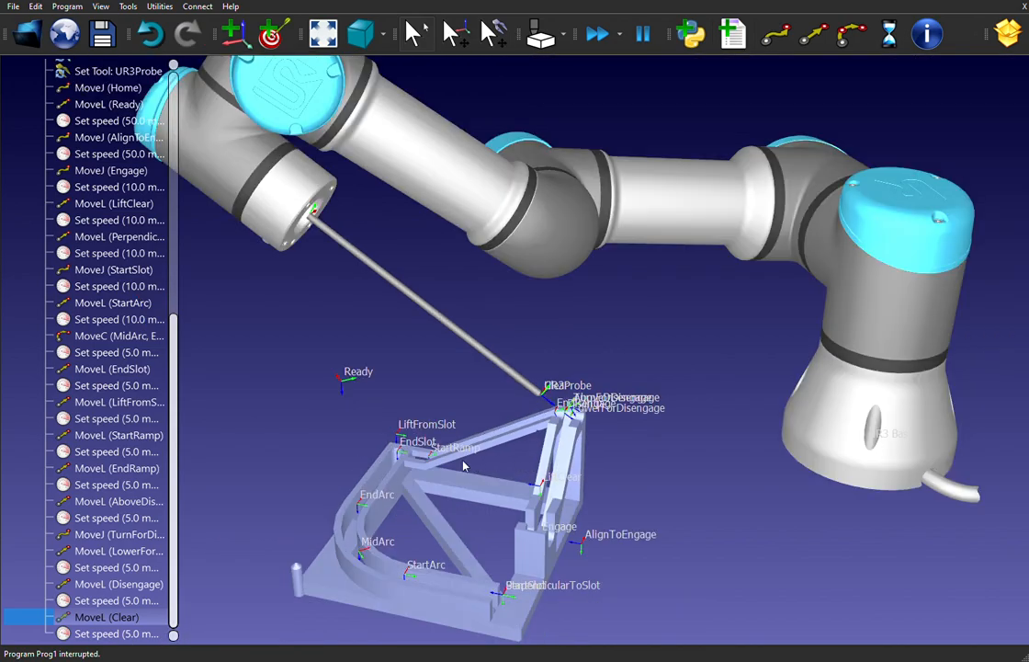
- Run the MoveJ (Home) instruction to return the robot home, with the whole robot and bearing module in view
double_click(92, 85)
scroll(479, 290, down, 2)
scroll(480, 289, down, 3)
middle_drag(479, 283, 471, 324)
scroll(471, 322, up, 1)
scroll(471, 304, up, 2)
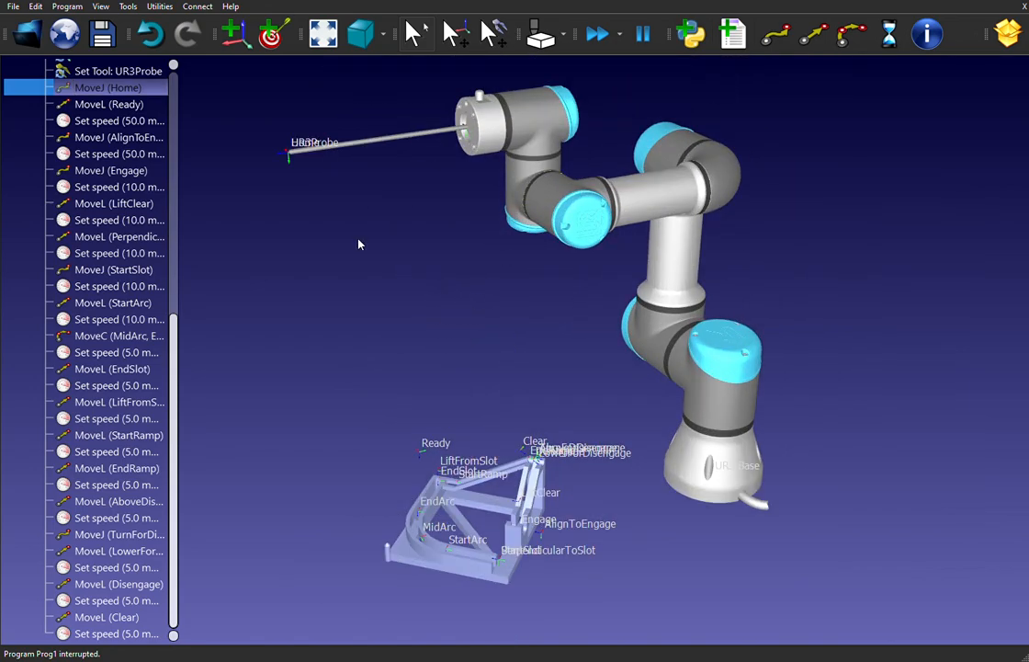
- Run the complete Prog1 simulation
scroll(175, 384, up, 8)
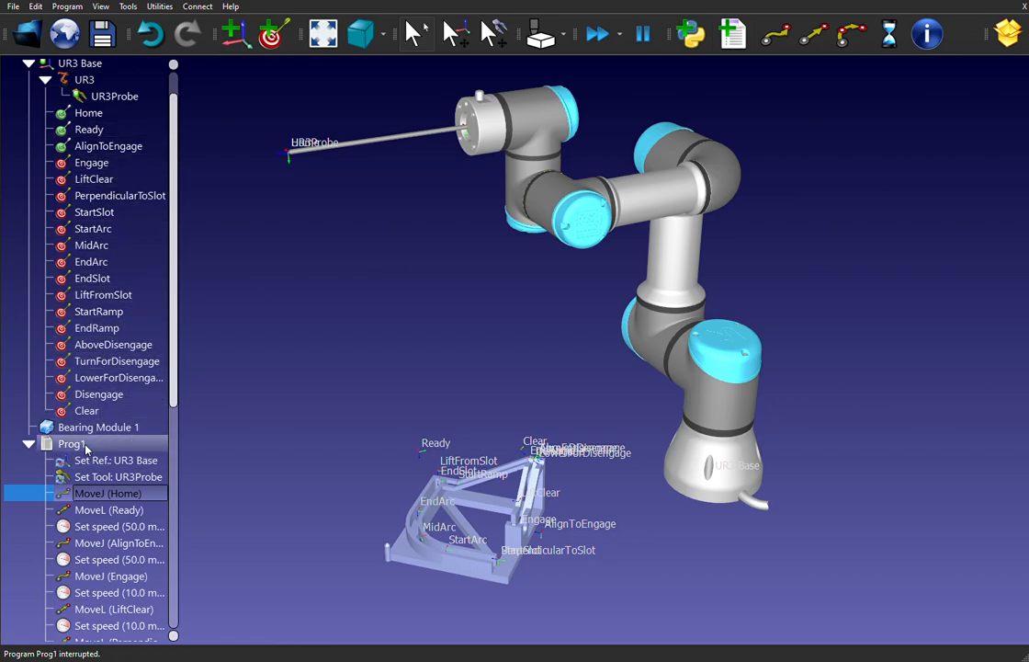
click(85, 446)
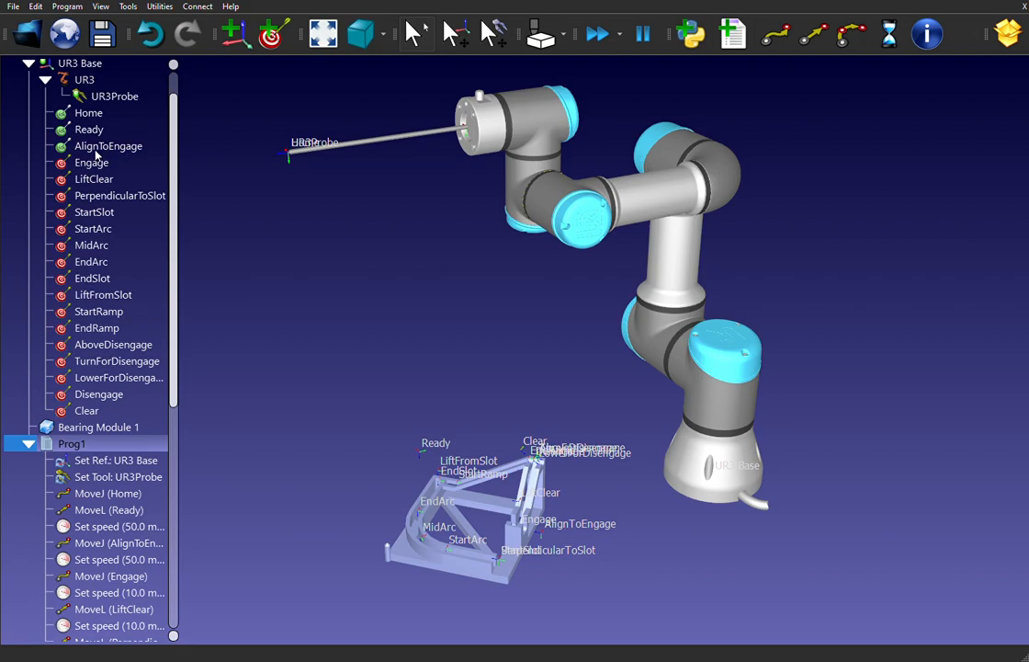
key(F5)
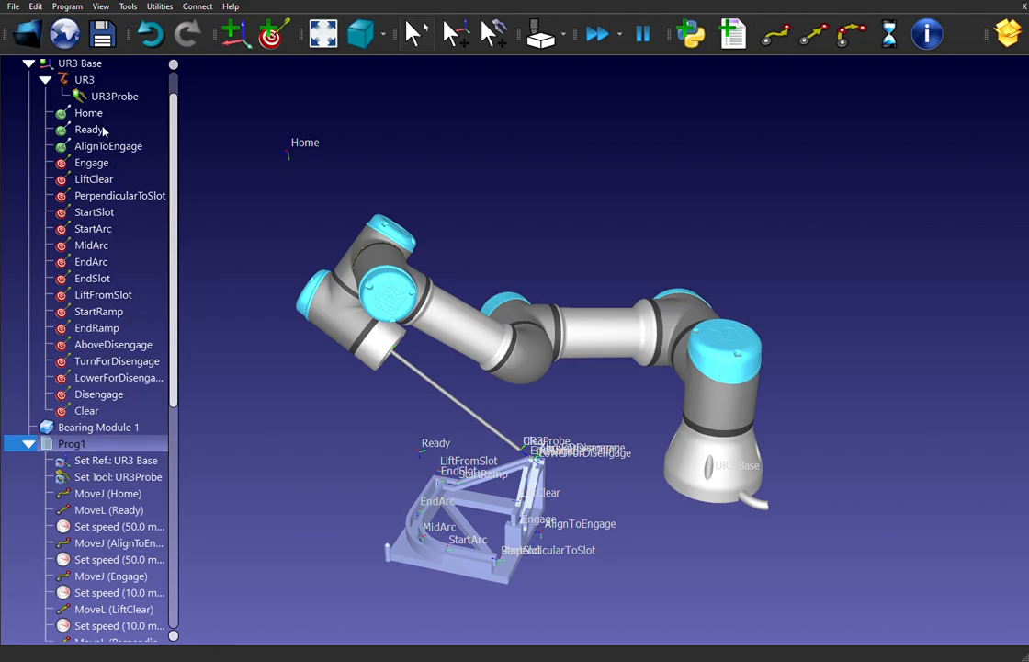
- Stop the running program and move the robot to the Home target
double_click(88, 113)
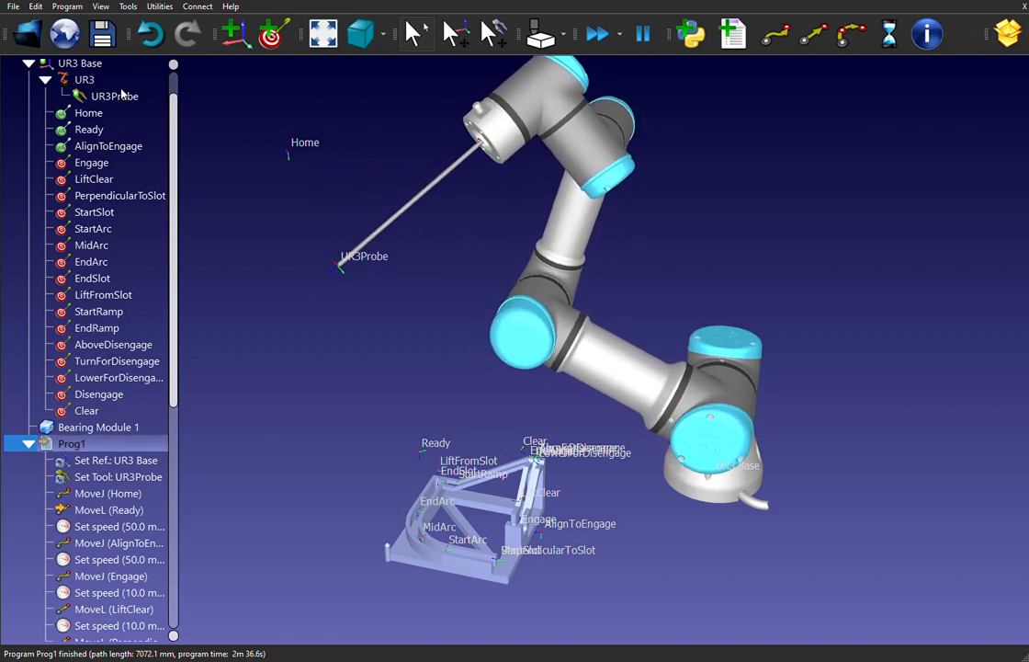
key(Escape)
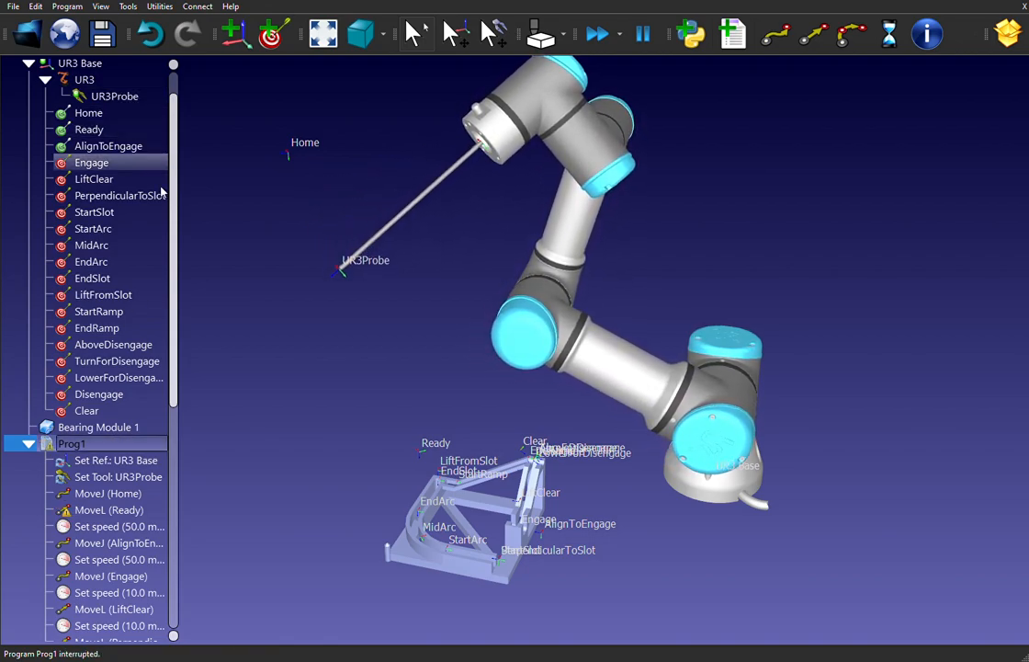
double_click(95, 116)
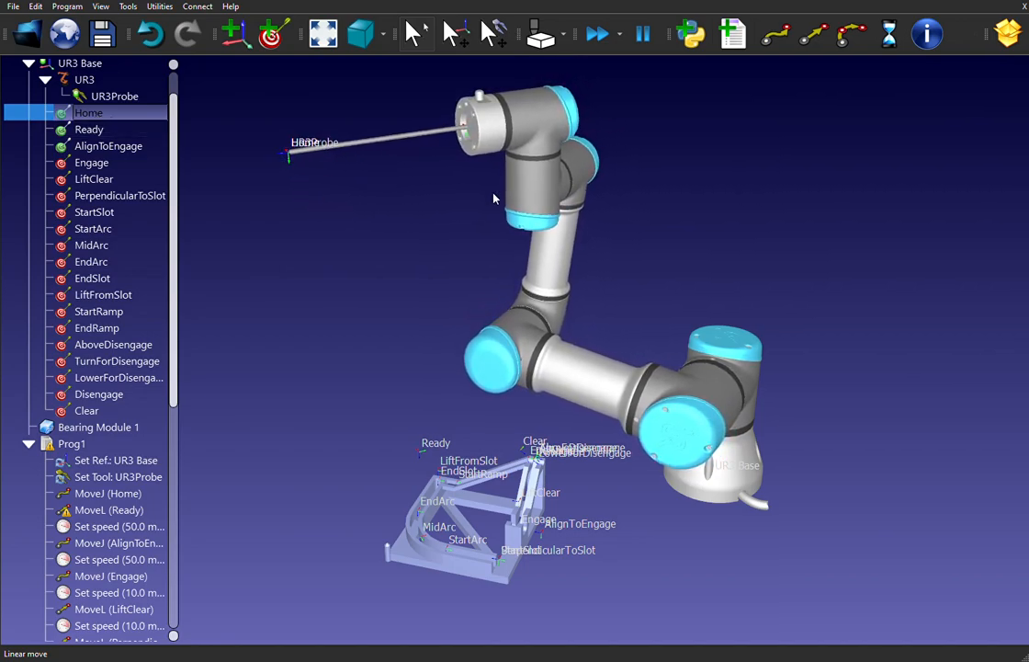
- Move the robot to the Home target, then to the Ready target above the bearing module
double_click(80, 115)
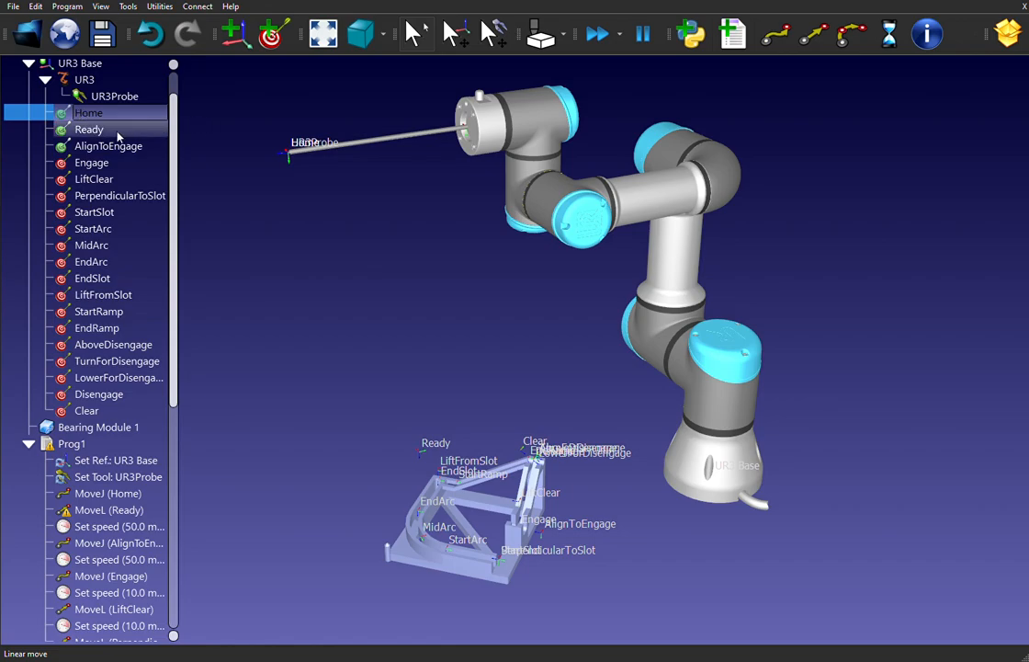
double_click(98, 131)
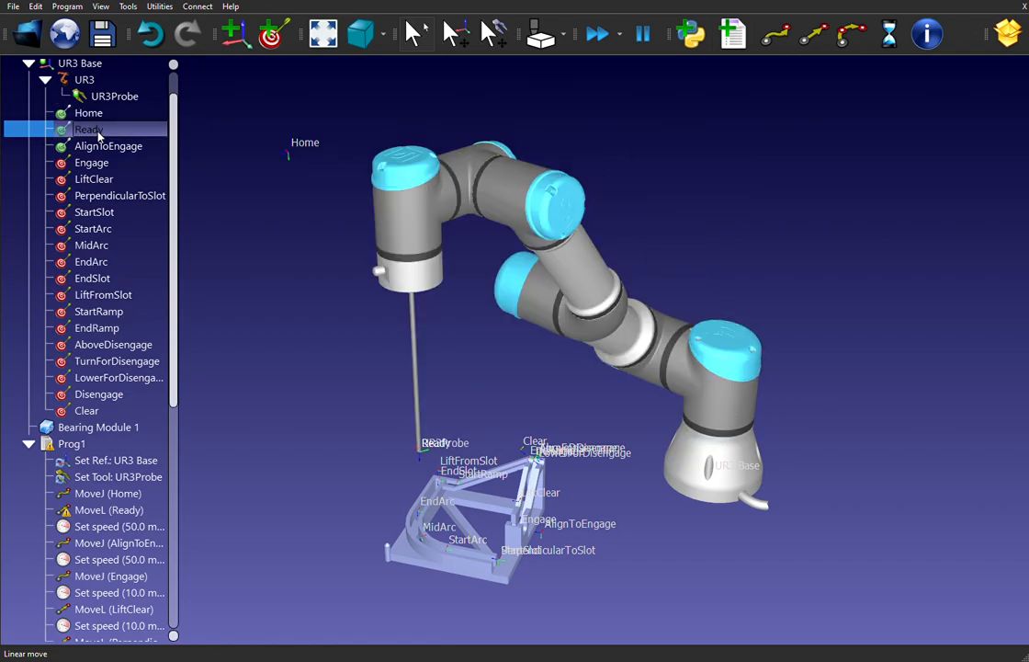
middle_drag(562, 399, 570, 364)
right_drag(606, 374, 468, 341)
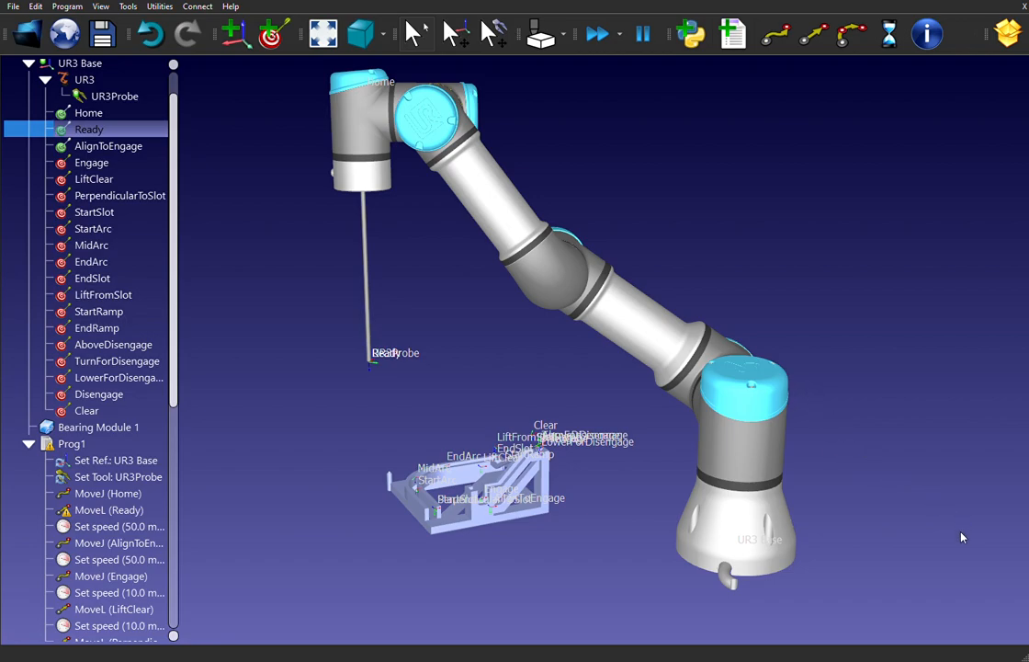
- Move the robot to the AlignToEngage target, with the probe and the bearing module in view from the side
double_click(101, 150)
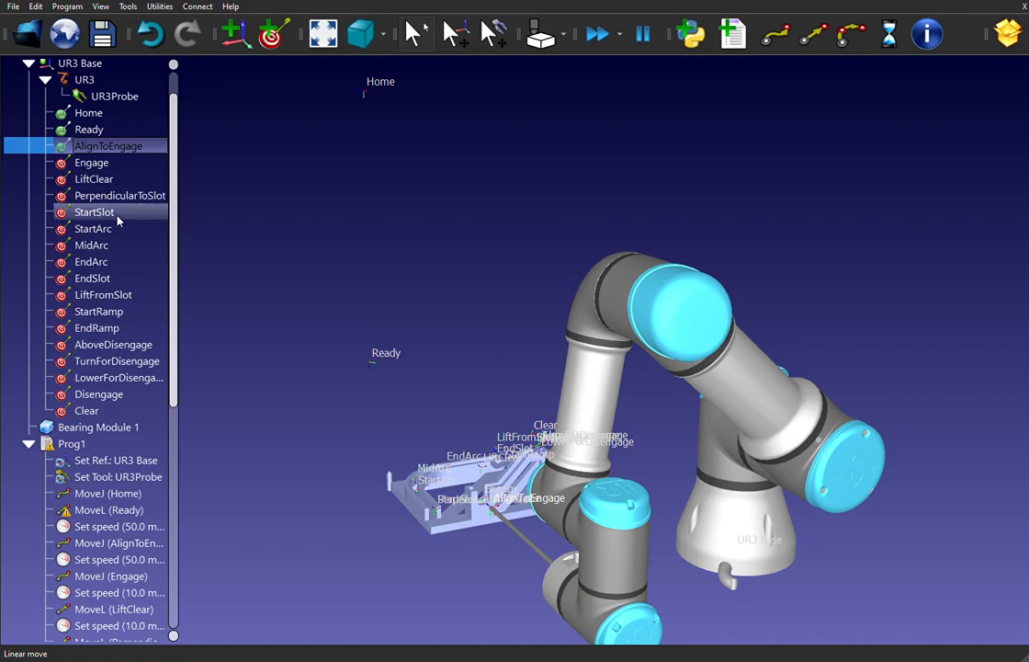
middle_drag(549, 553, 600, 425)
drag(526, 427, 639, 446)
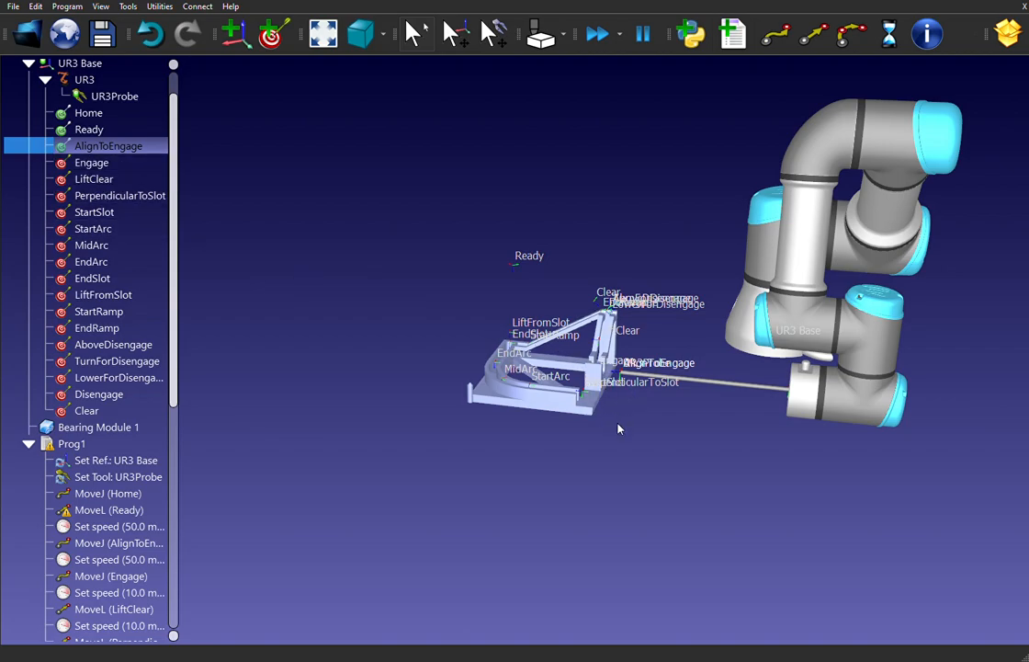
middle_drag(620, 434, 606, 508)
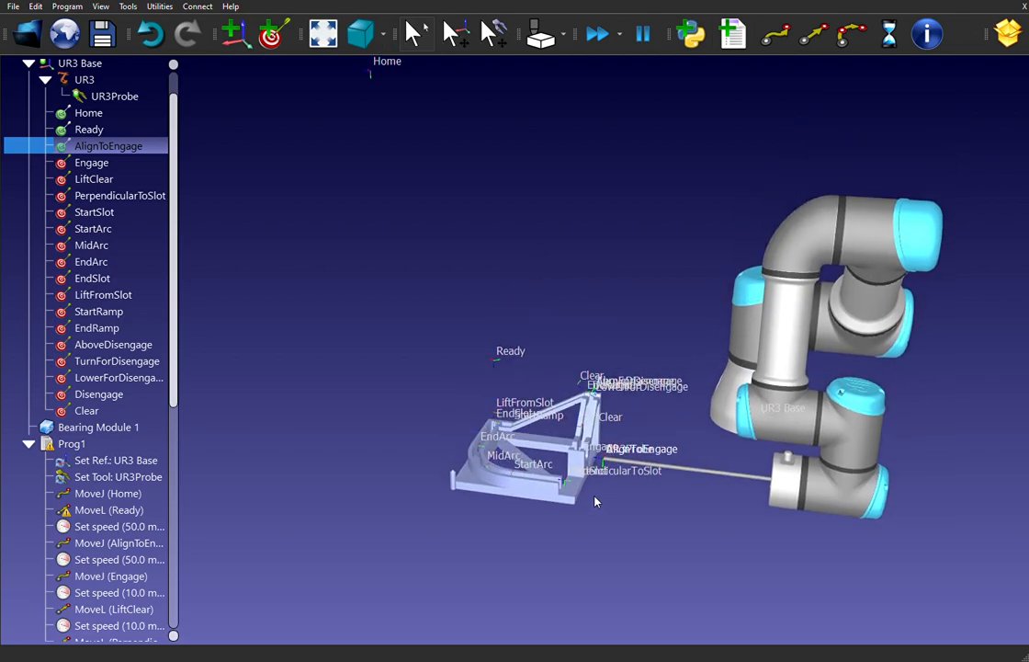